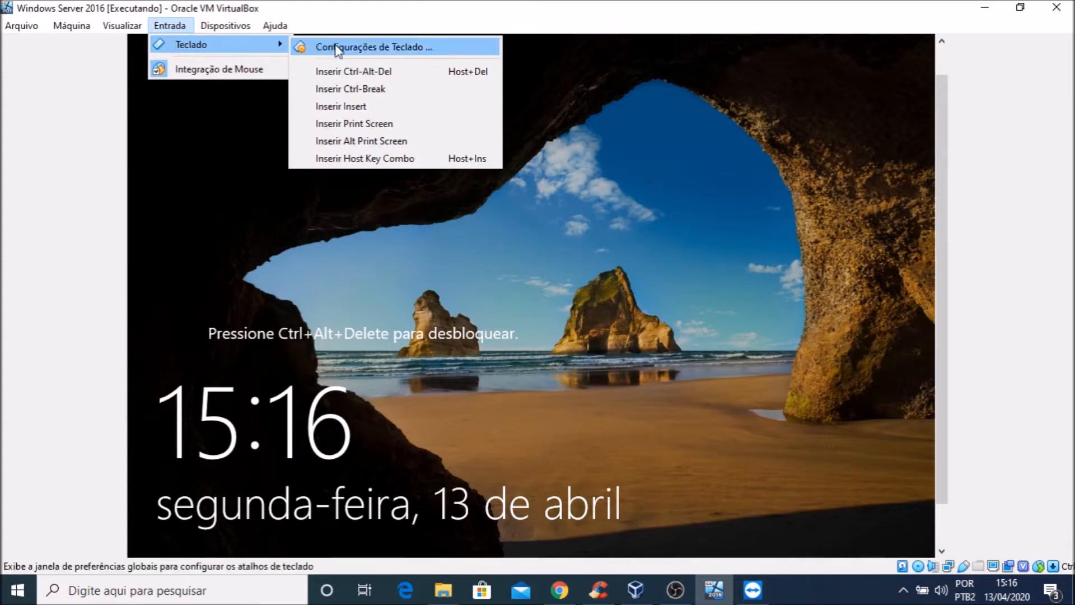
Unlock the Windows Server 2016 virtual machine and sign in to the Administrador account with its password.
{"action": "left_click", "coordinate": [352, 72]}
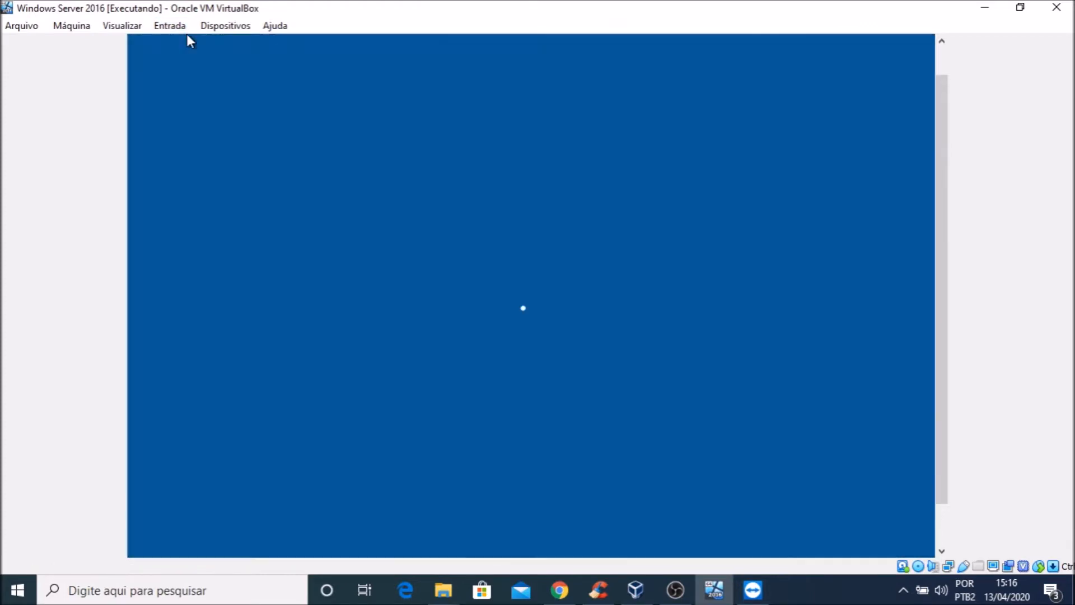
{"action": "type", "text": "•••••••"}
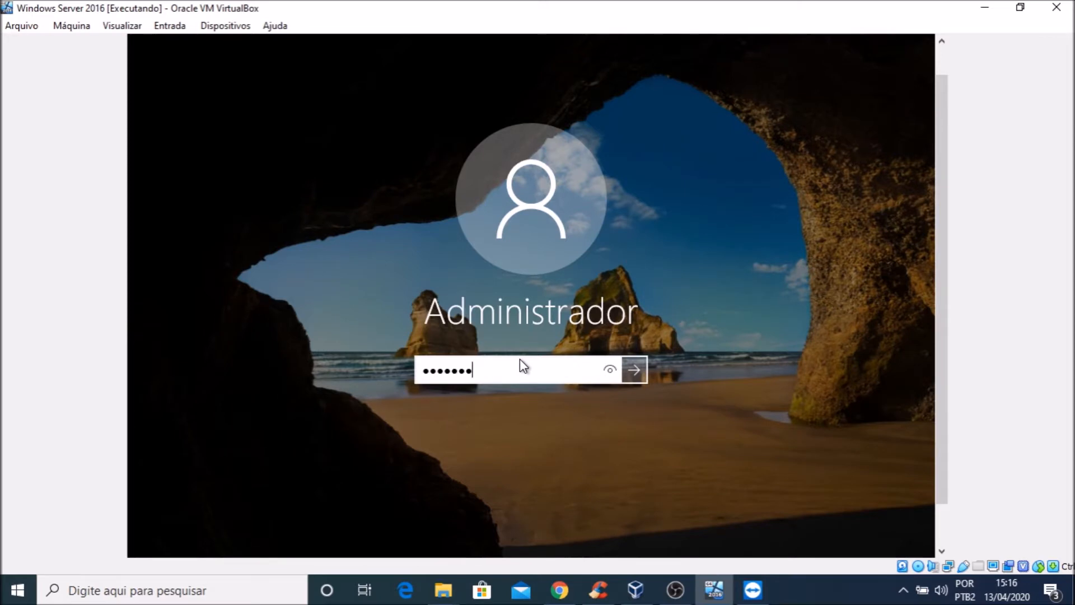
{"action": "key", "text": "Return"}
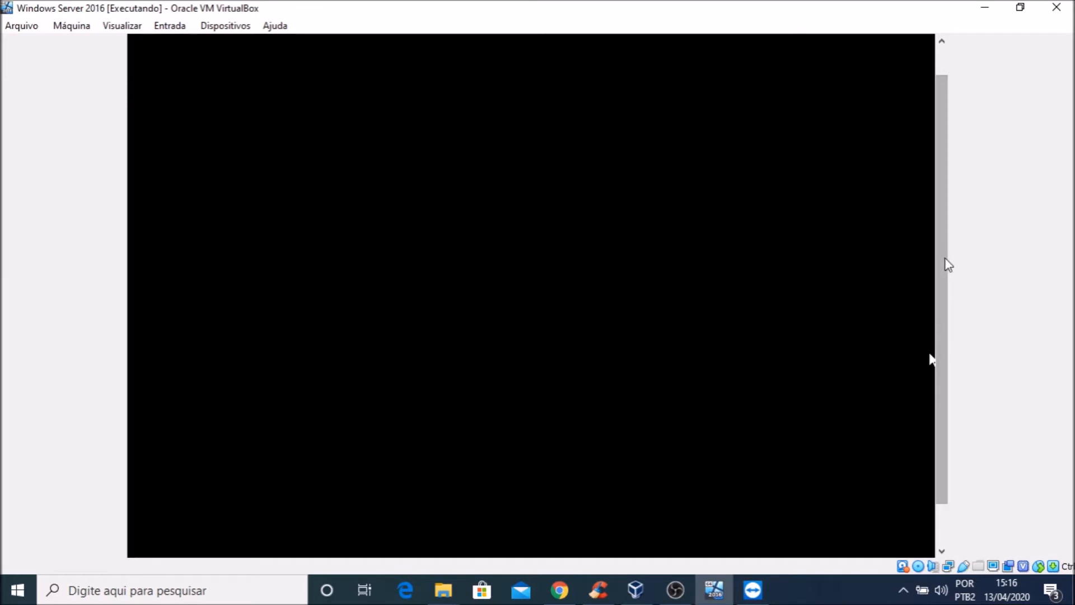
Insert the VirtualBox Guest Additions CD image into the virtual machine.
{"action": "left_click_drag", "start_coordinate": [946, 262], "coordinate": [950, 237]}
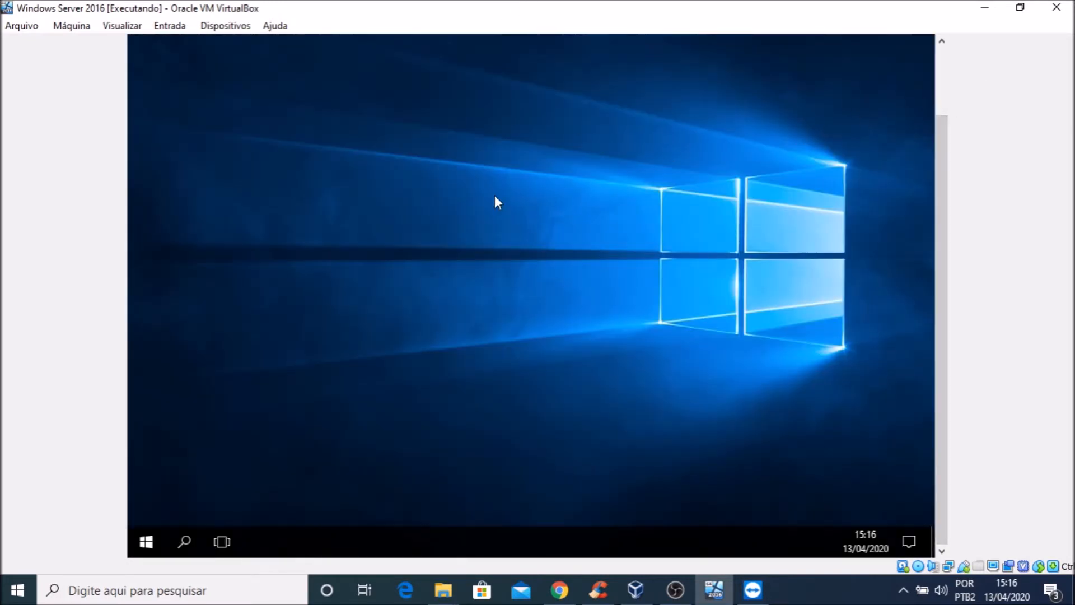
{"action": "left_click", "coordinate": [223, 28]}
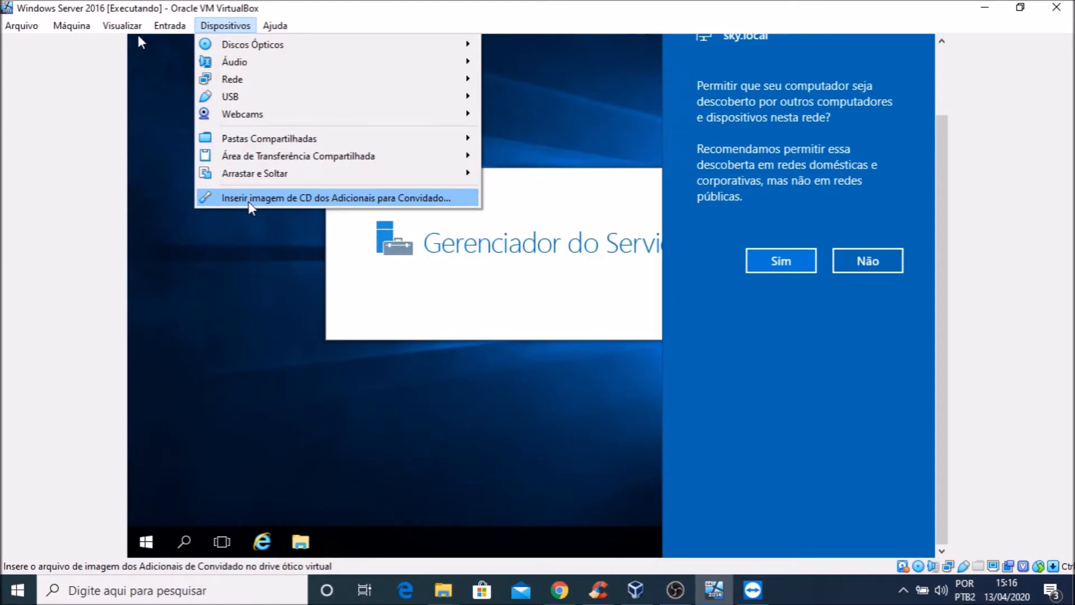
{"action": "left_click", "coordinate": [249, 202]}
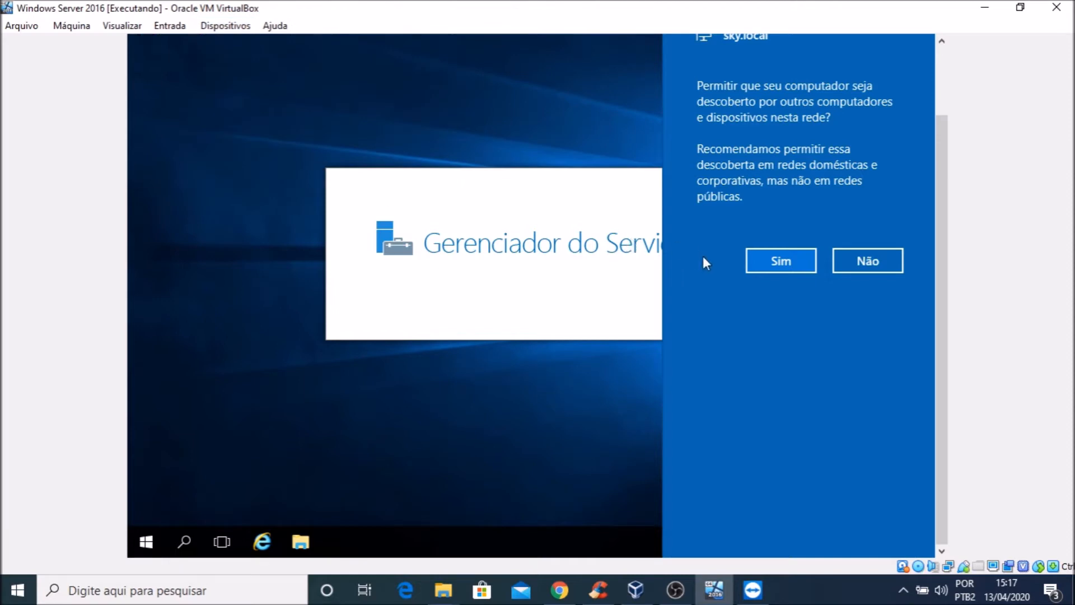
Allow the server to be discovered by other devices on the network and minimize Gerenciador do Servidor.
{"action": "left_click", "coordinate": [780, 265]}
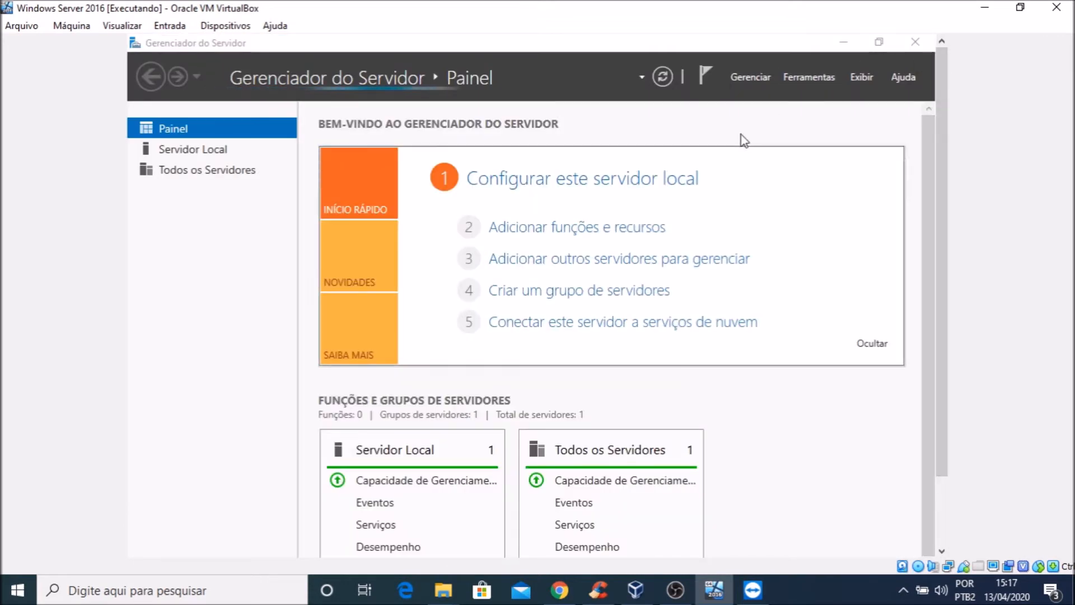
{"action": "left_click", "coordinate": [841, 43]}
{"action": "mouse_move", "coordinate": [939, 247]}
{"action": "left_mouse_down"}
{"action": "mouse_move", "coordinate": [960, 384]}
{"action": "mouse_move", "coordinate": [950, 364]}
{"action": "mouse_move", "coordinate": [950, 243]}
{"action": "left_mouse_up"}
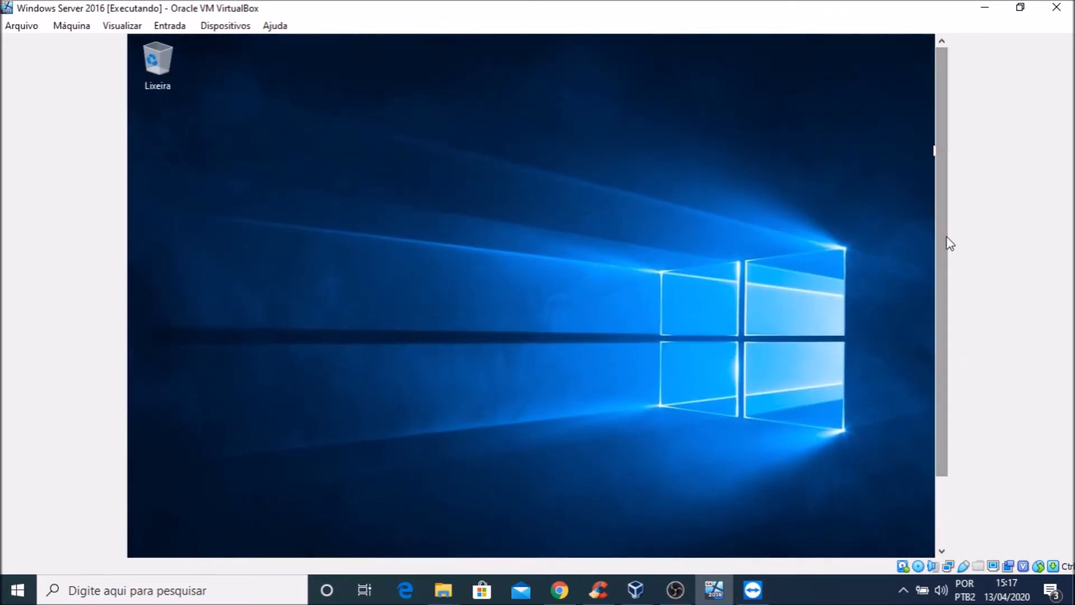
{"action": "left_click", "coordinate": [214, 25]}
{"action": "left_click", "coordinate": [635, 235]}
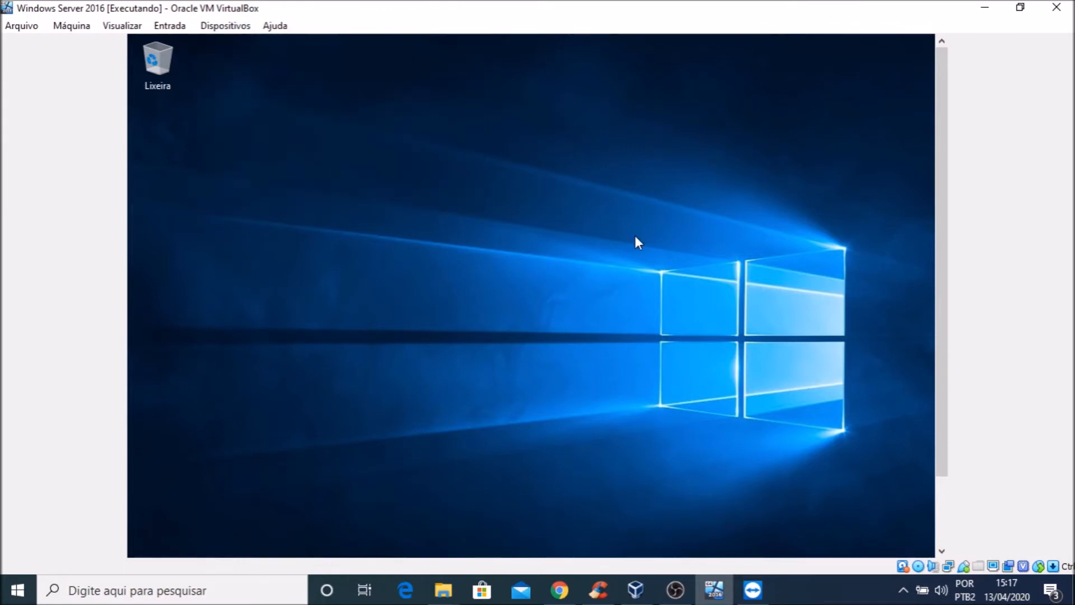
Open the VirtualBox Guest Additions CD drive (D:) in the guest's File Explorer and run VBoxWindowsAdditions.
{"action": "left_click_drag", "start_coordinate": [954, 211], "coordinate": [955, 360]}
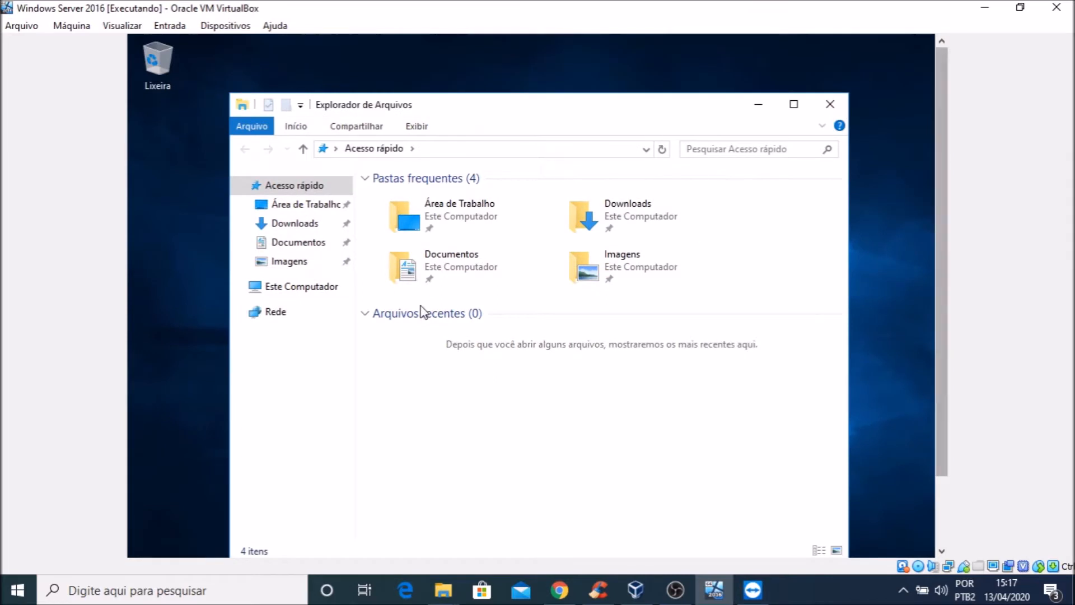
{"action": "left_click", "coordinate": [269, 293]}
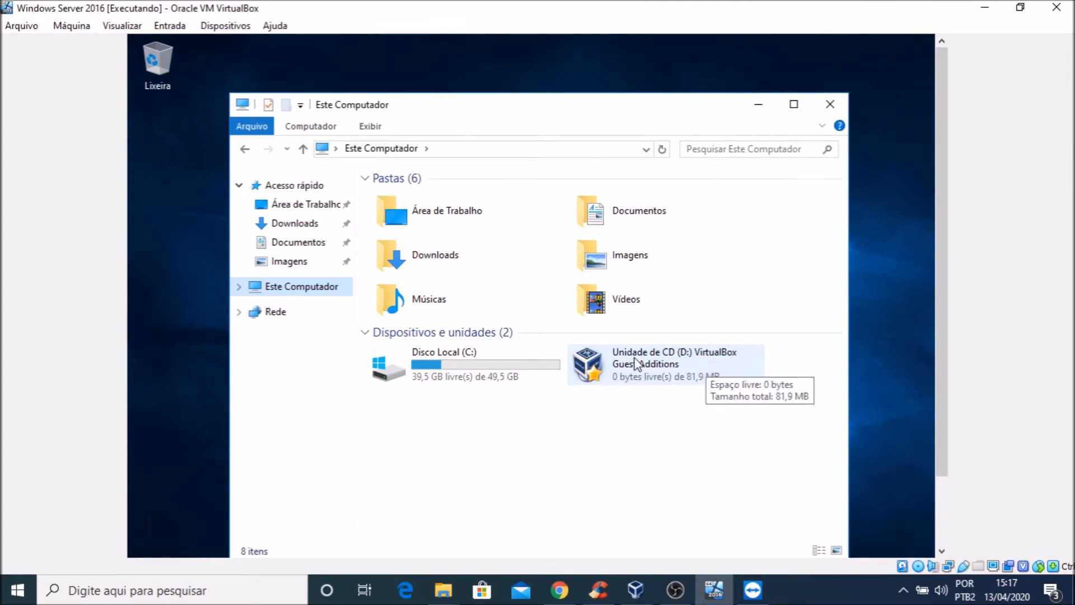
{"action": "double_click", "coordinate": [635, 365]}
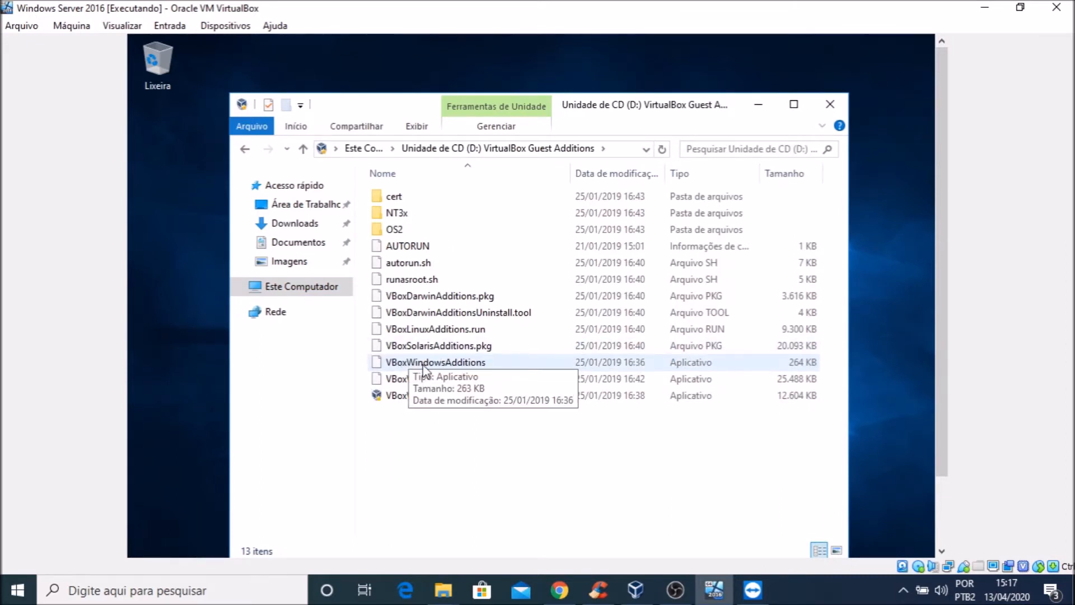
{"action": "left_click", "coordinate": [466, 364]}
{"action": "double_click", "coordinate": [467, 364]}
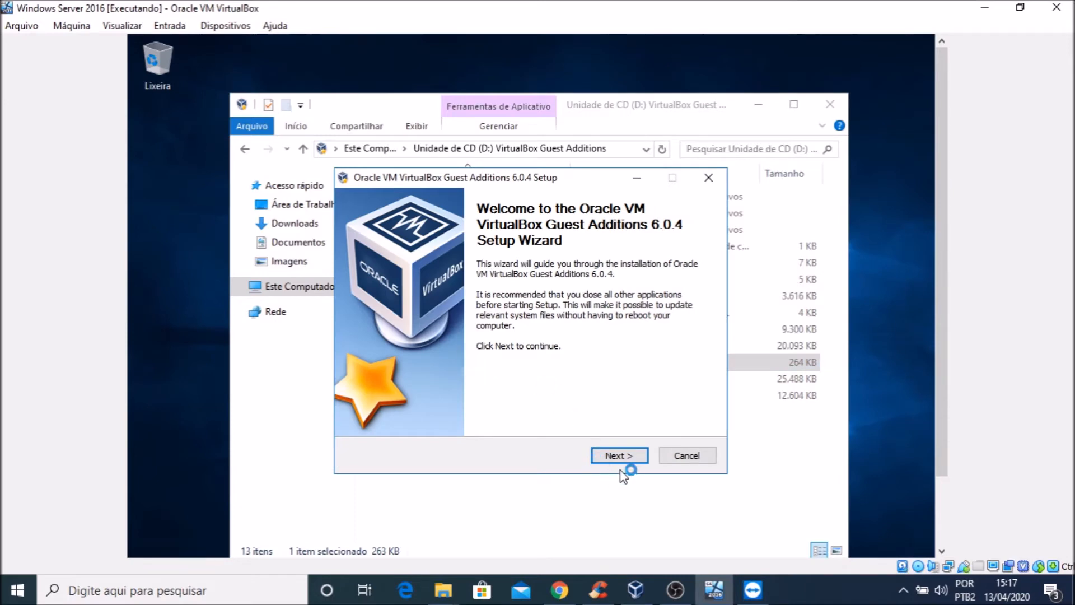
Install Guest Additions 6.0.4 with the default folder and components, accepting the Oracle Corporation device software and always trusting its publisher.
{"action": "left_click", "coordinate": [615, 455]}
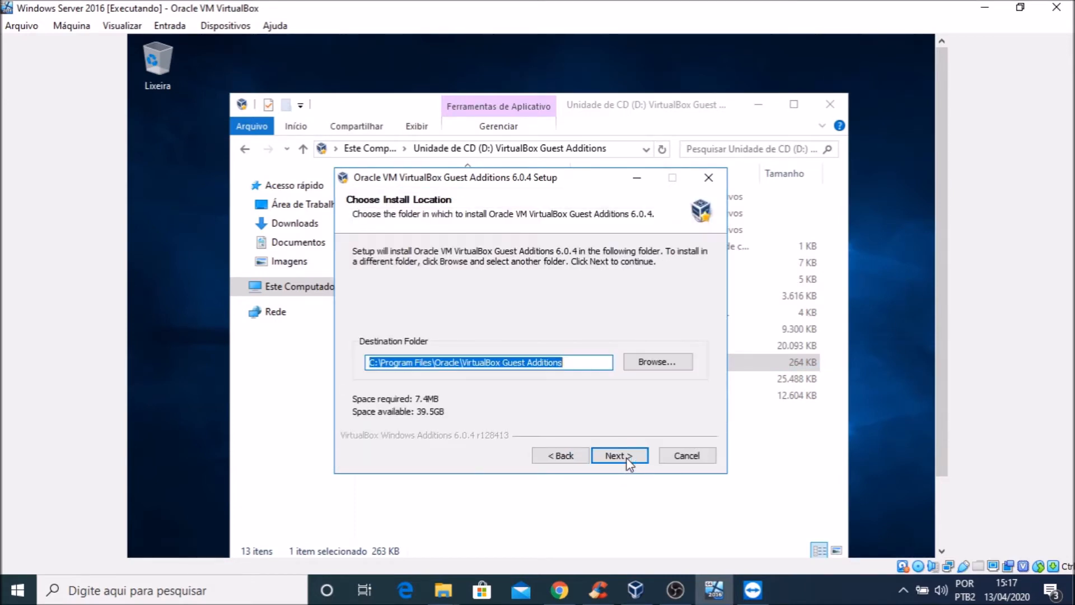
{"action": "left_click", "coordinate": [624, 457]}
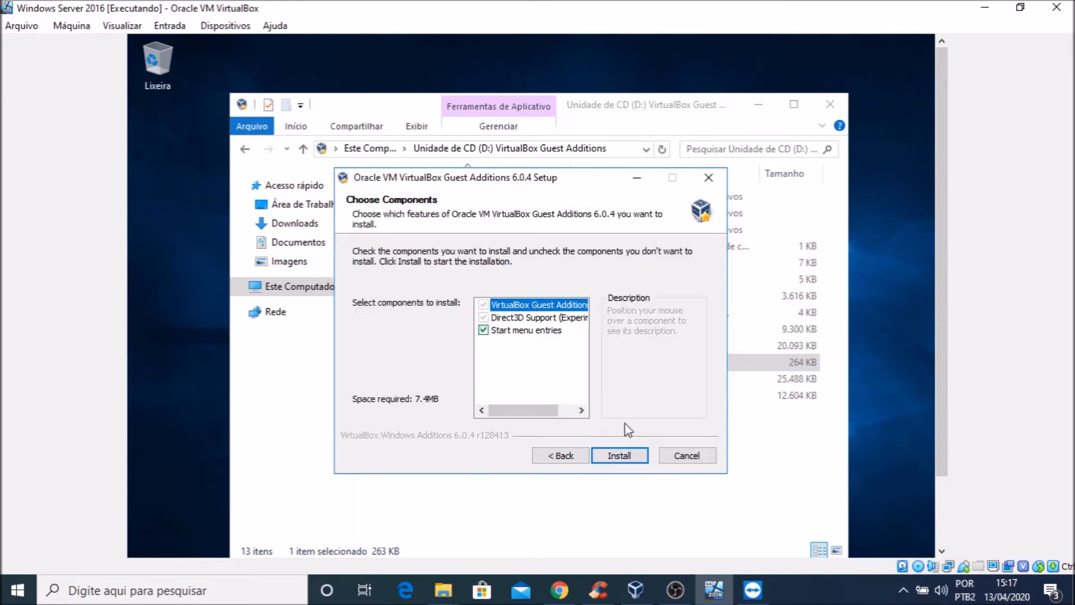
{"action": "left_click", "coordinate": [627, 458]}
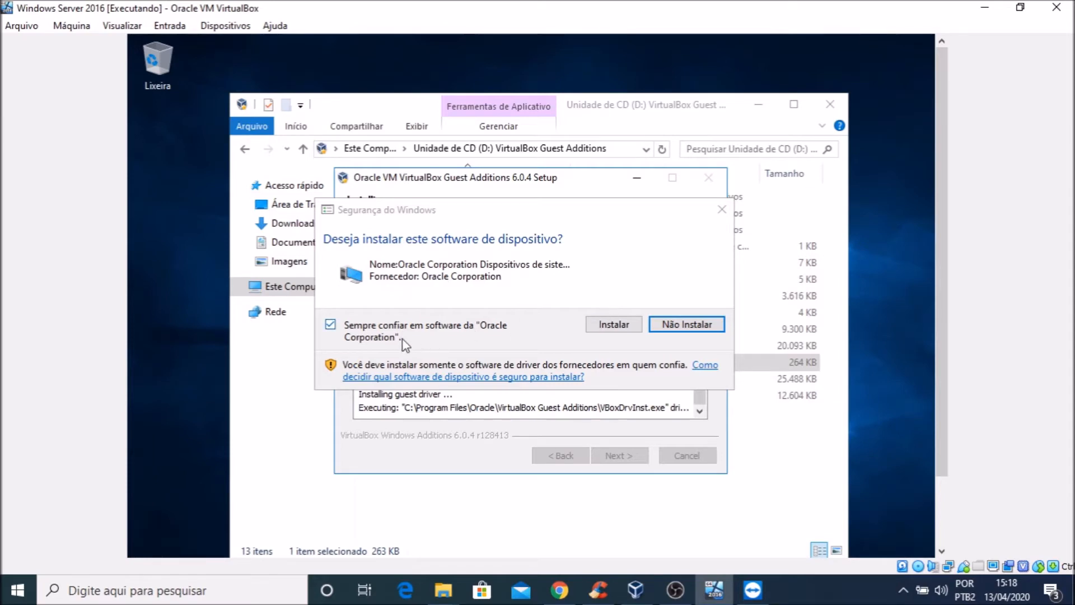
{"action": "left_click", "coordinate": [604, 331]}
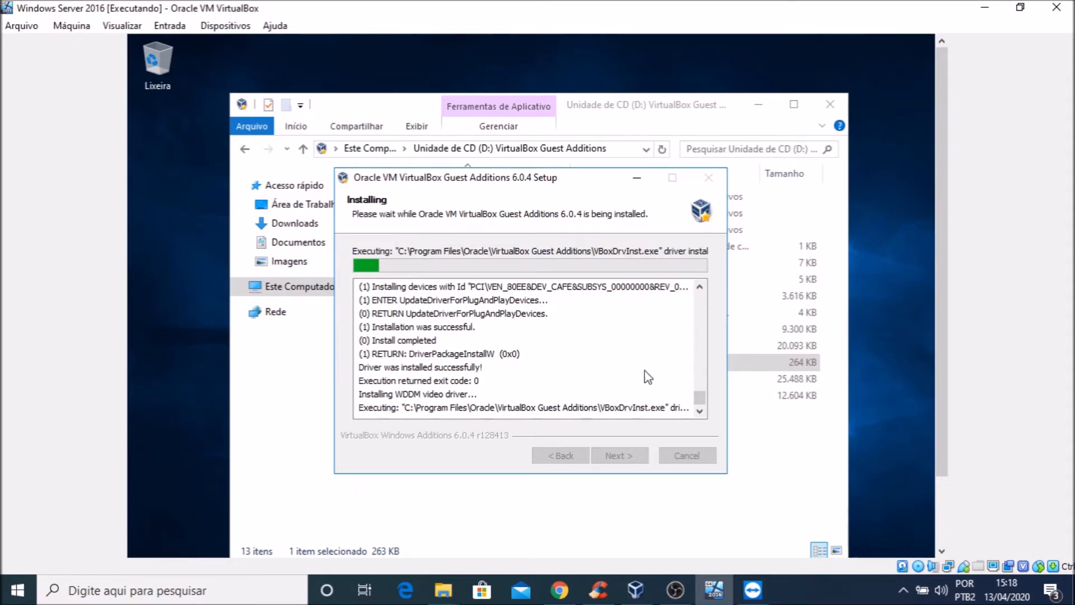
{"action": "left_click", "coordinate": [701, 413]}
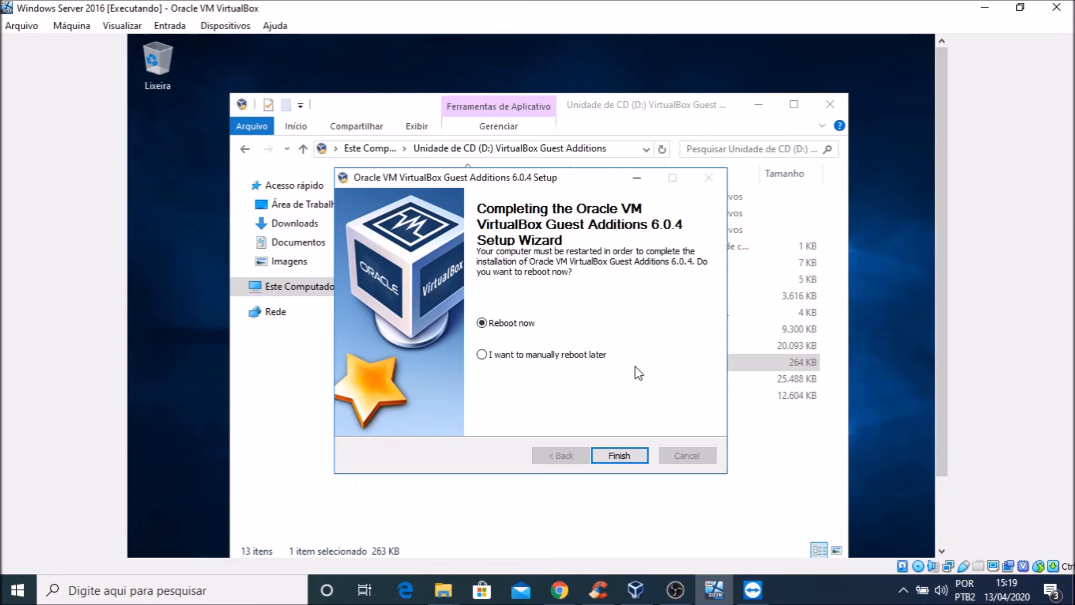
Finish the Guest Additions setup with the manual reboot option and close the CD drive's folder window.
{"action": "left_click", "coordinate": [482, 354]}
{"action": "left_click", "coordinate": [627, 463]}
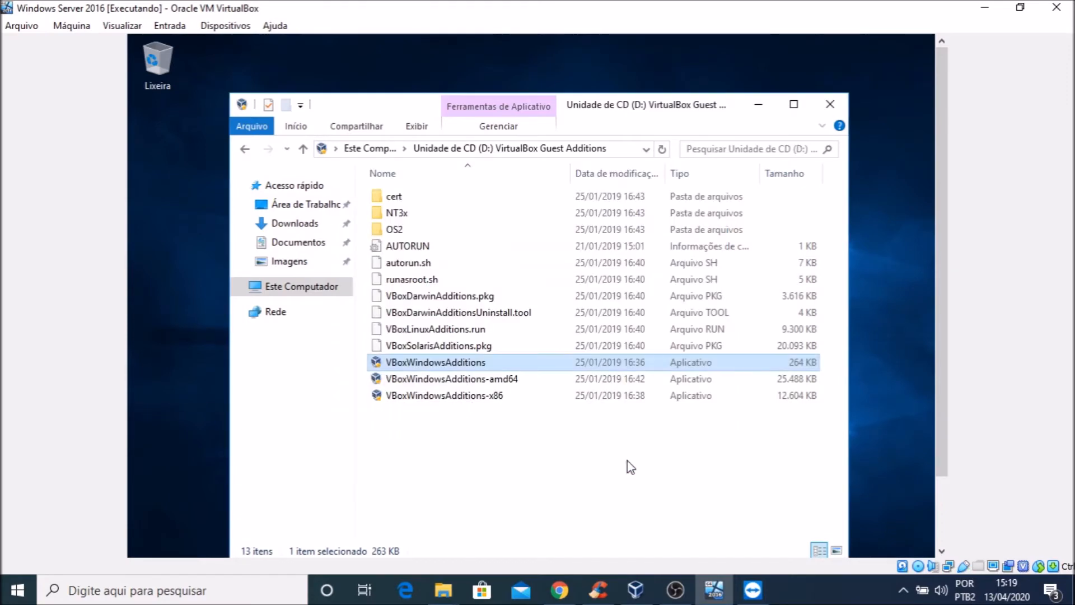
{"action": "left_click", "coordinate": [830, 105]}
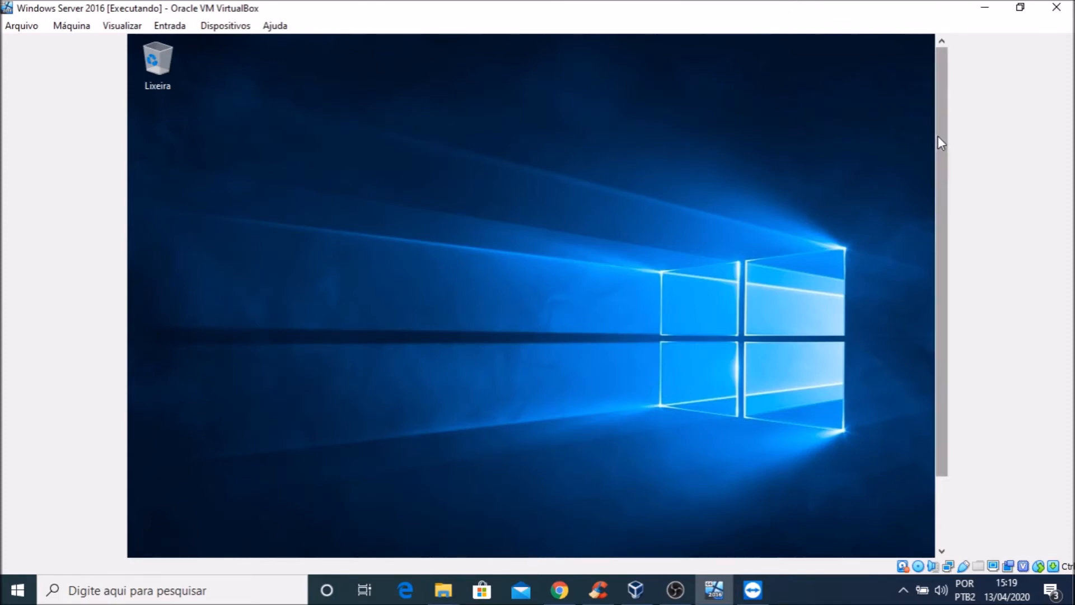
Restore Gerenciador do Servidor and show the Servidor Local properties.
{"action": "left_click_drag", "start_coordinate": [942, 119], "coordinate": [938, 368]}
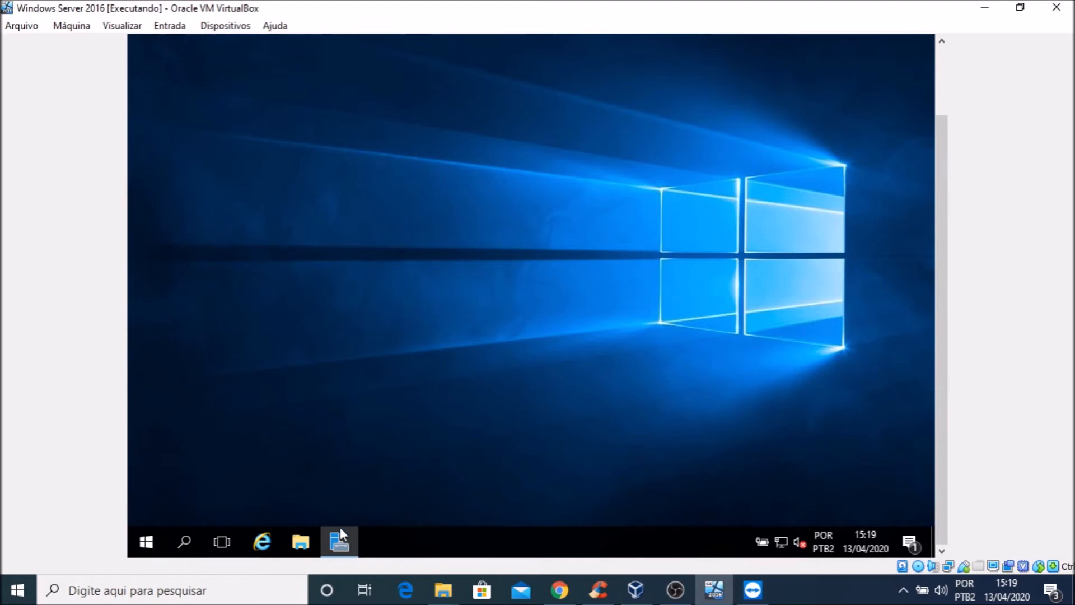
{"action": "mouse_move", "coordinate": [341, 540]}
{"action": "left_click", "coordinate": [339, 541]}
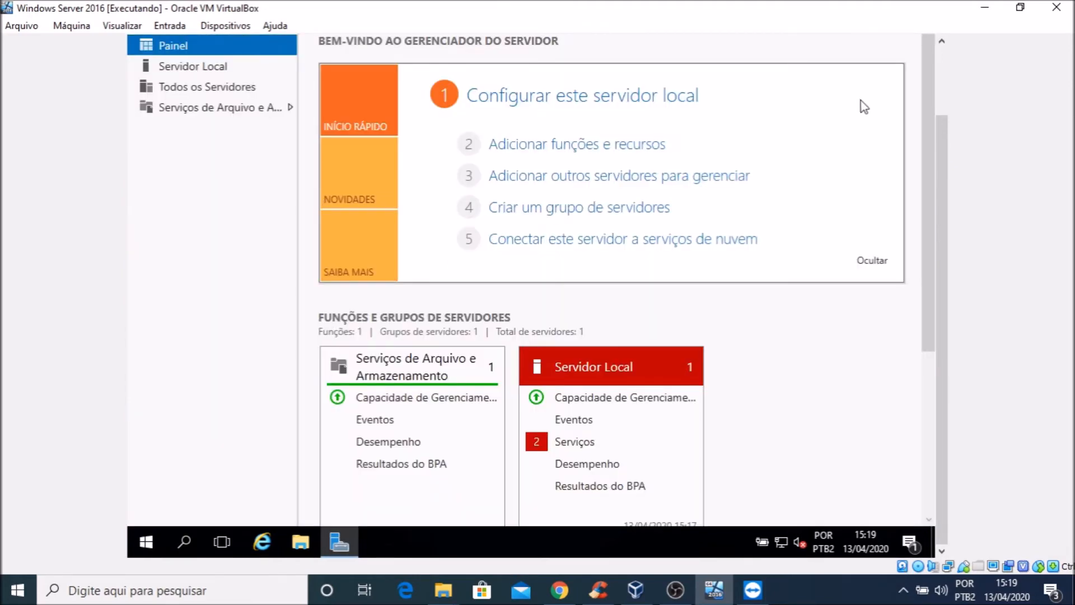
{"action": "left_click", "coordinate": [945, 59]}
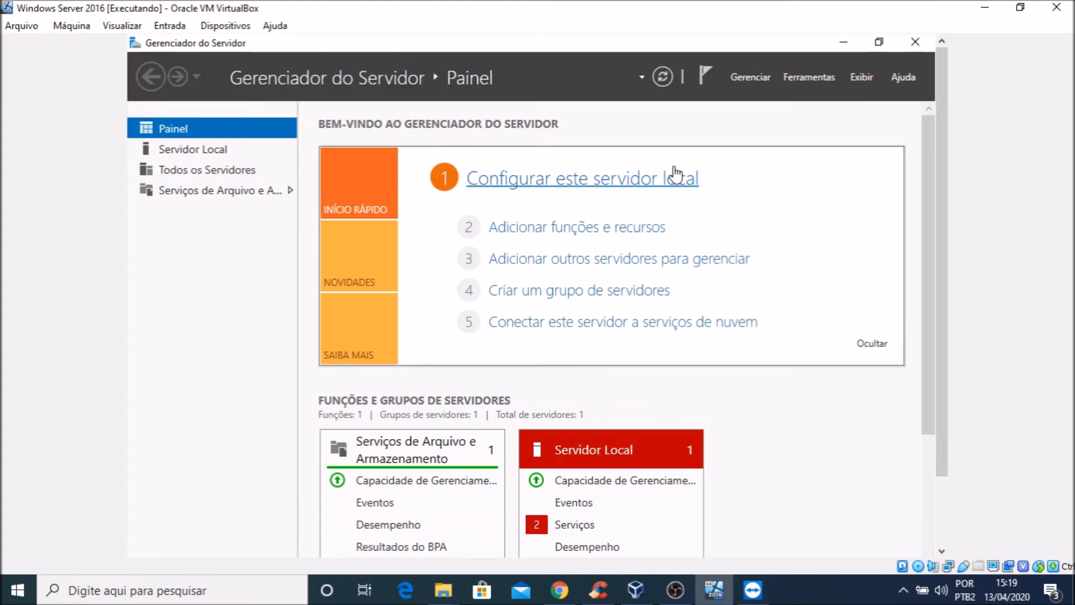
{"action": "left_click", "coordinate": [182, 153]}
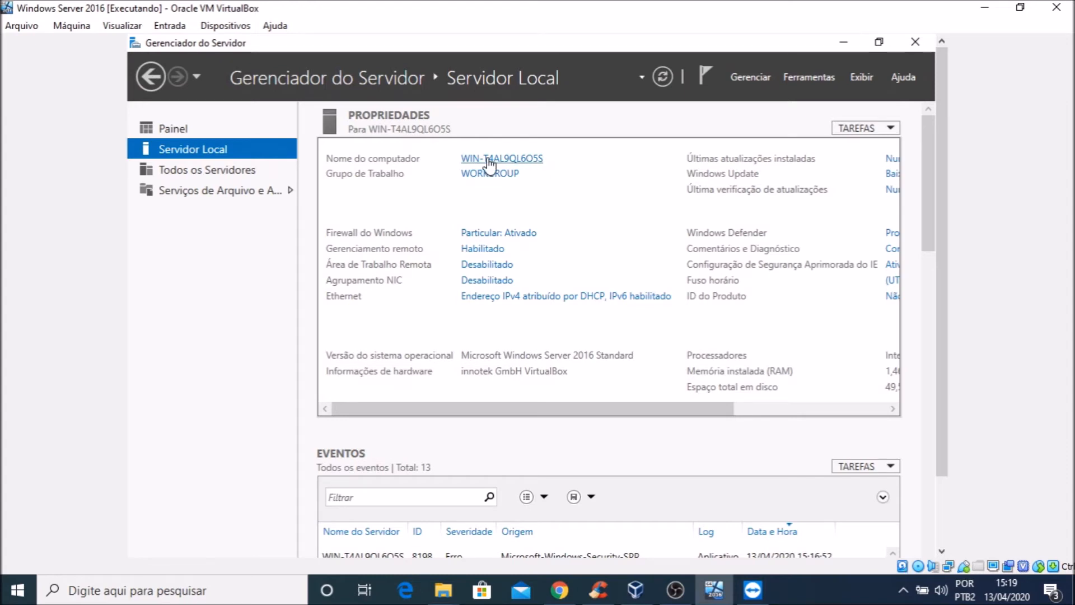
Rename the computer to server01, keeping it in its workgroup, and close the system properties without restarting.
{"action": "left_click", "coordinate": [524, 160]}
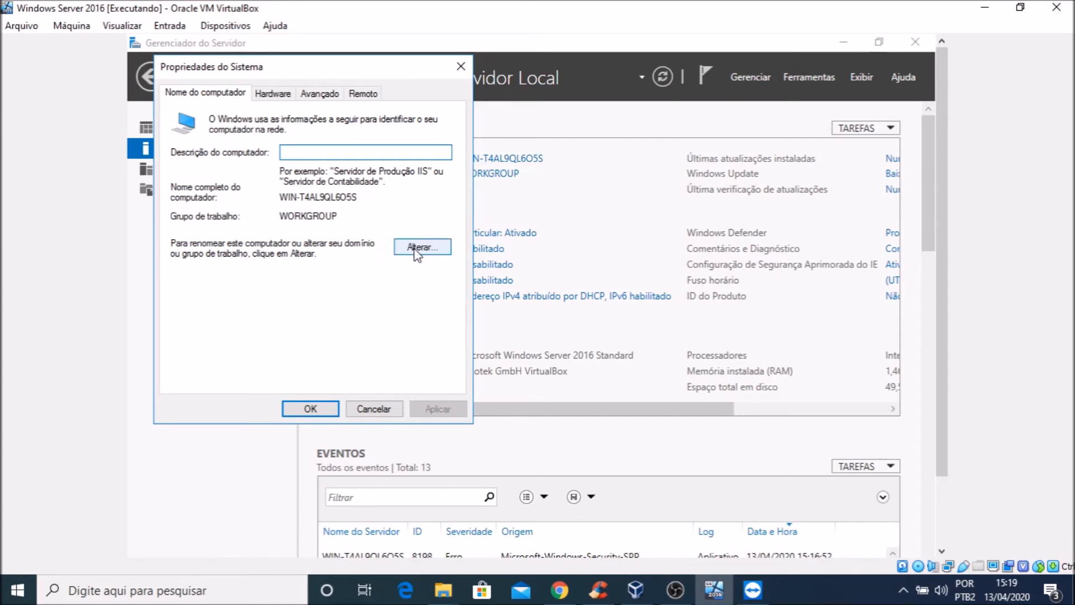
{"action": "left_click", "coordinate": [448, 252]}
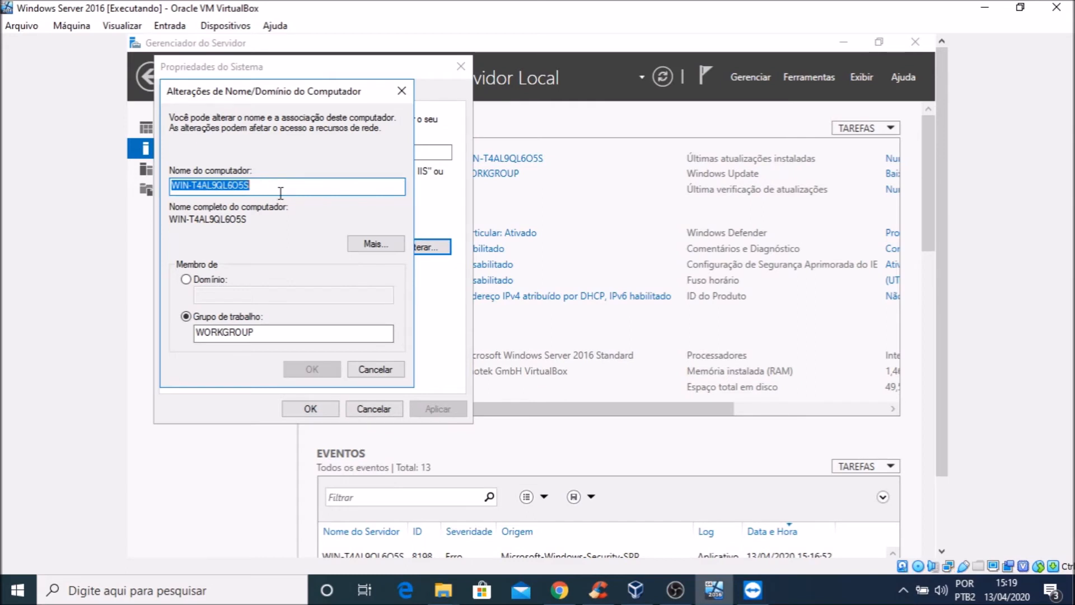
{"action": "type", "text": "server"}
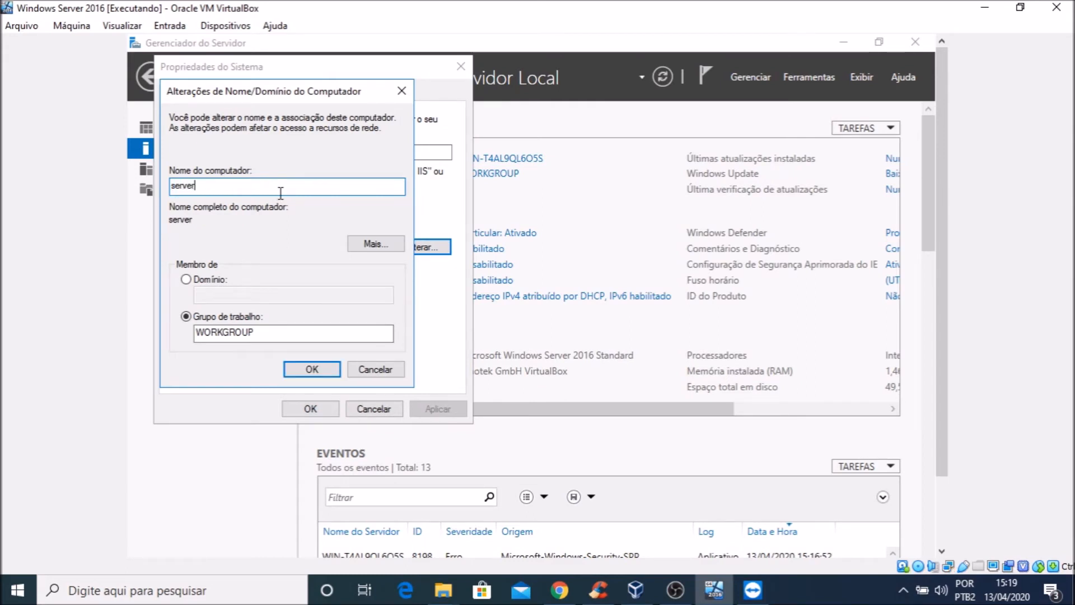
{"action": "type", "text": "01"}
{"action": "left_click", "coordinate": [312, 369]}
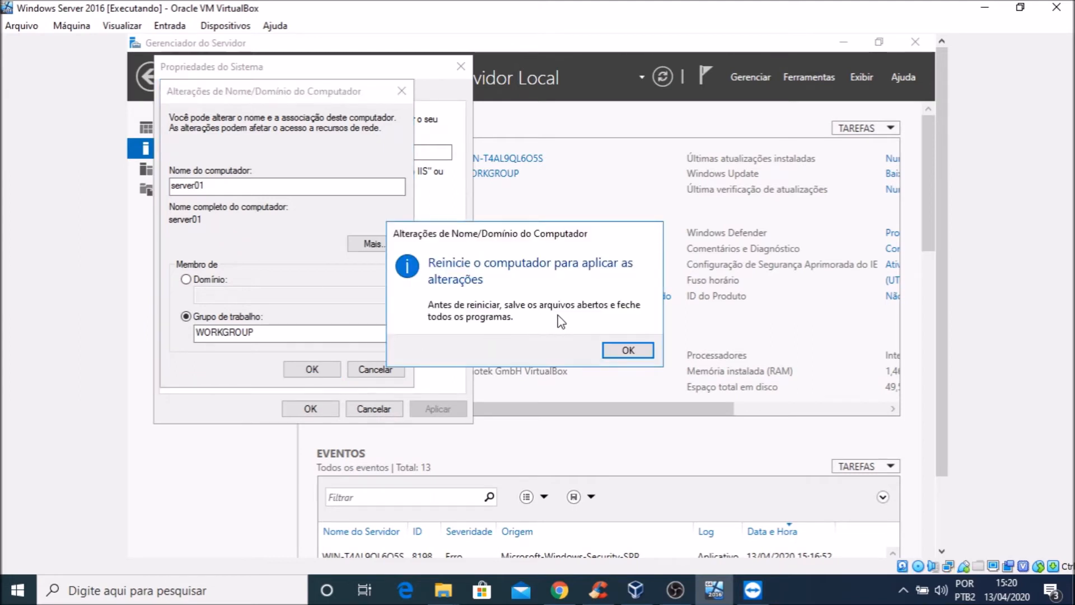
{"action": "left_click", "coordinate": [622, 350]}
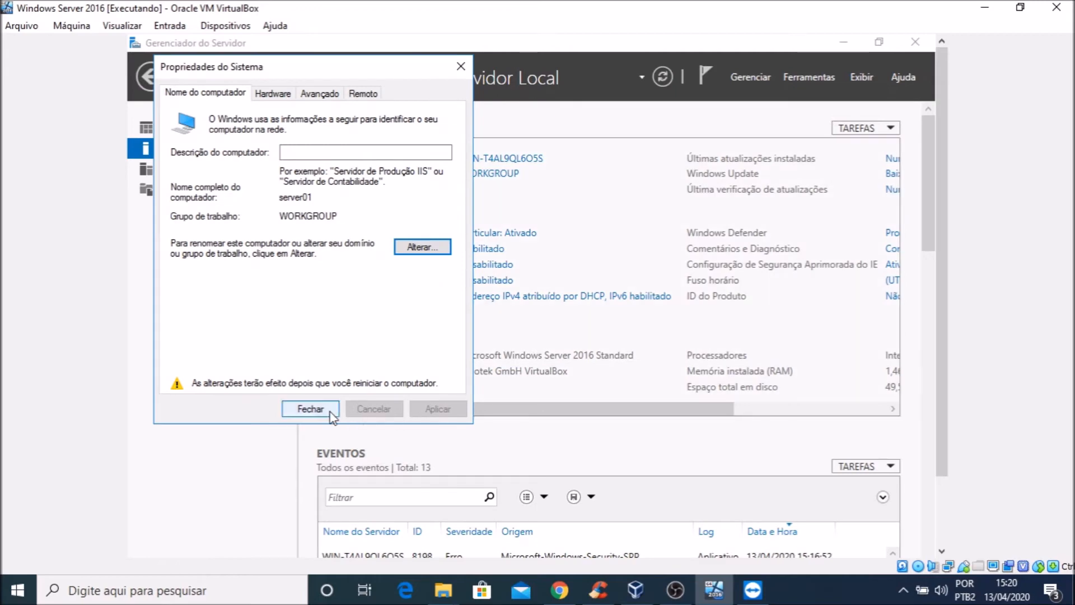
{"action": "left_click", "coordinate": [329, 410]}
{"action": "left_click", "coordinate": [629, 357]}
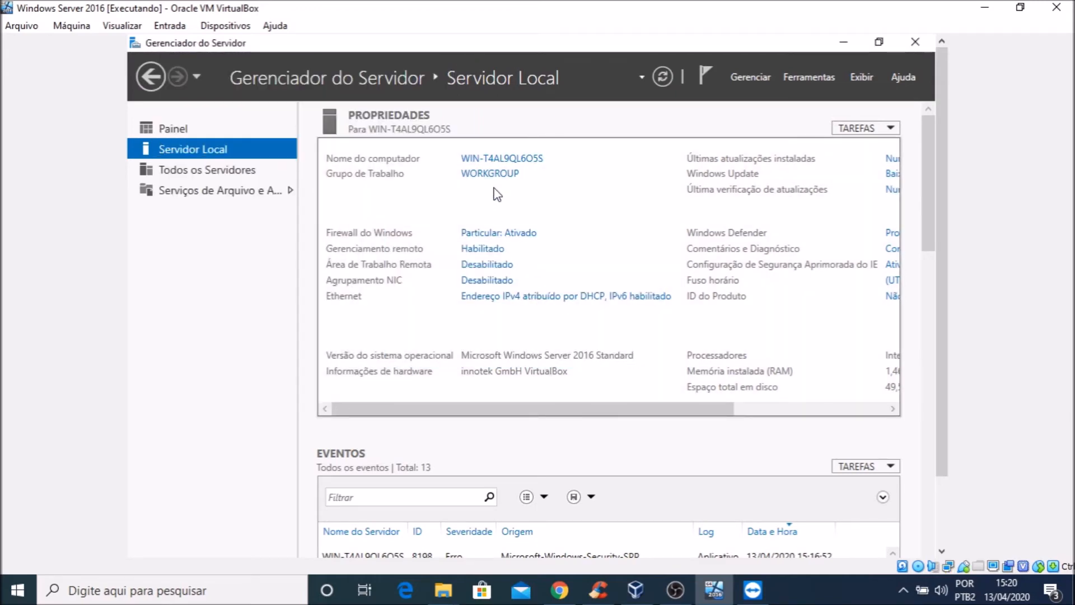
Open the TCP/IPv4 protocol properties of the server's Ethernet connection.
{"action": "left_click", "coordinate": [542, 301]}
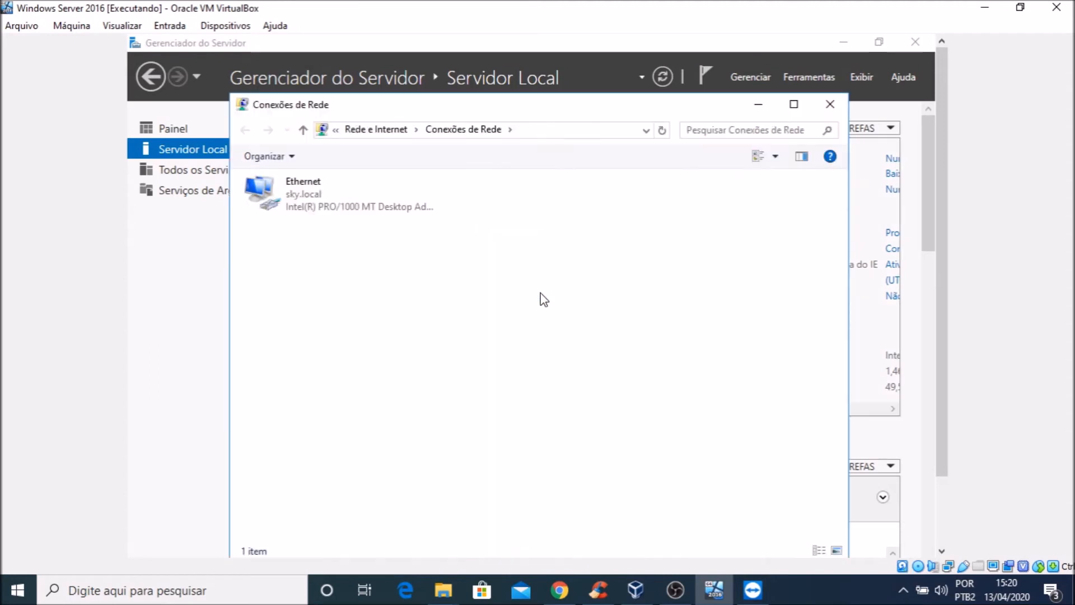
{"action": "double_click", "coordinate": [315, 202]}
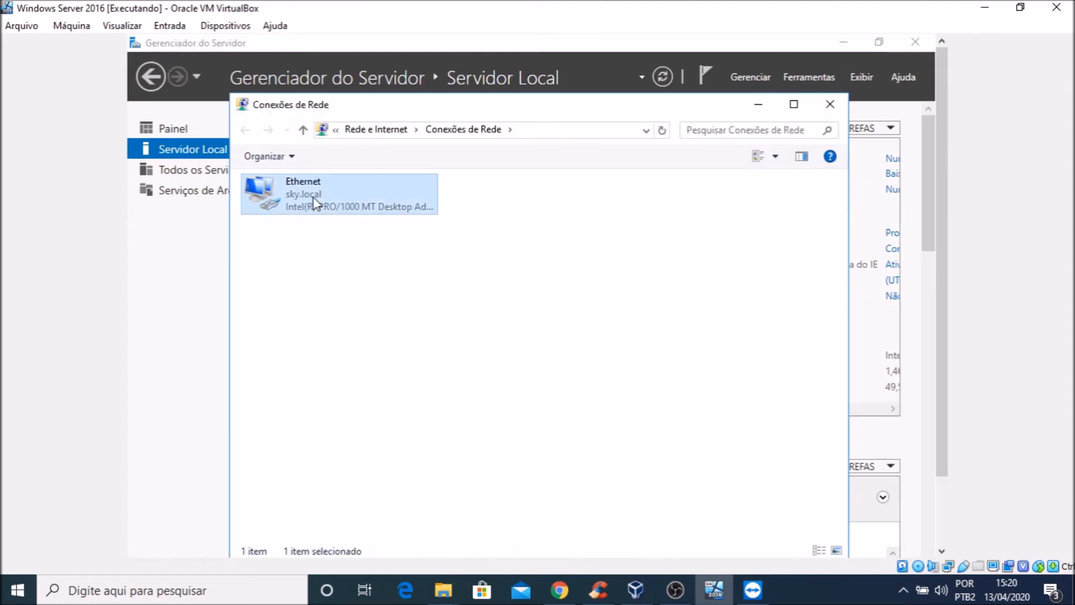
{"action": "left_click_drag", "start_coordinate": [435, 173], "coordinate": [334, 152]}
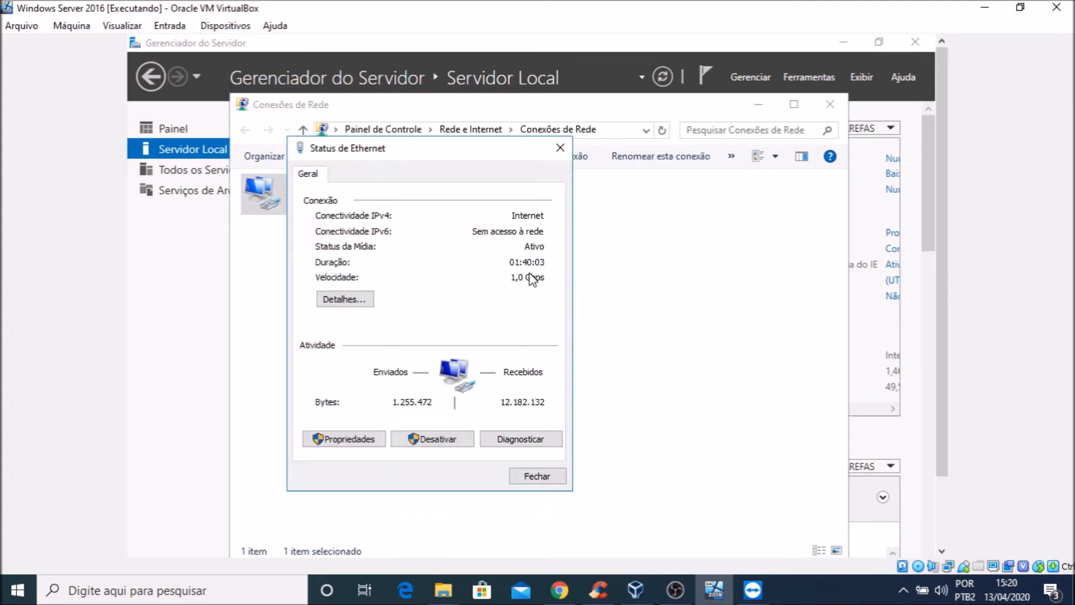
{"action": "left_click", "coordinate": [360, 441]}
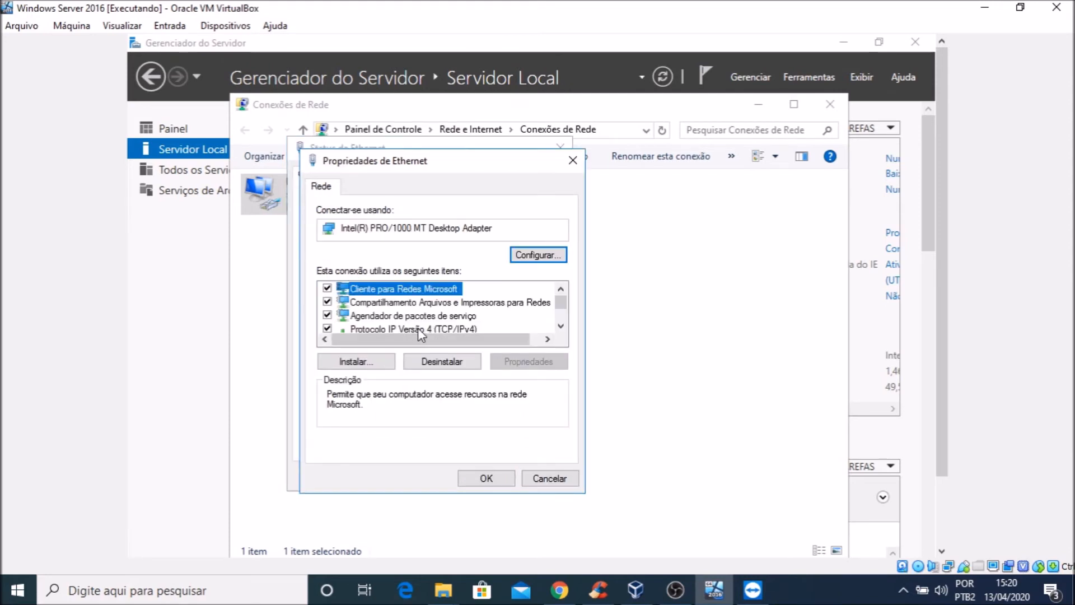
{"action": "left_click", "coordinate": [560, 326]}
{"action": "double_click", "coordinate": [447, 317]}
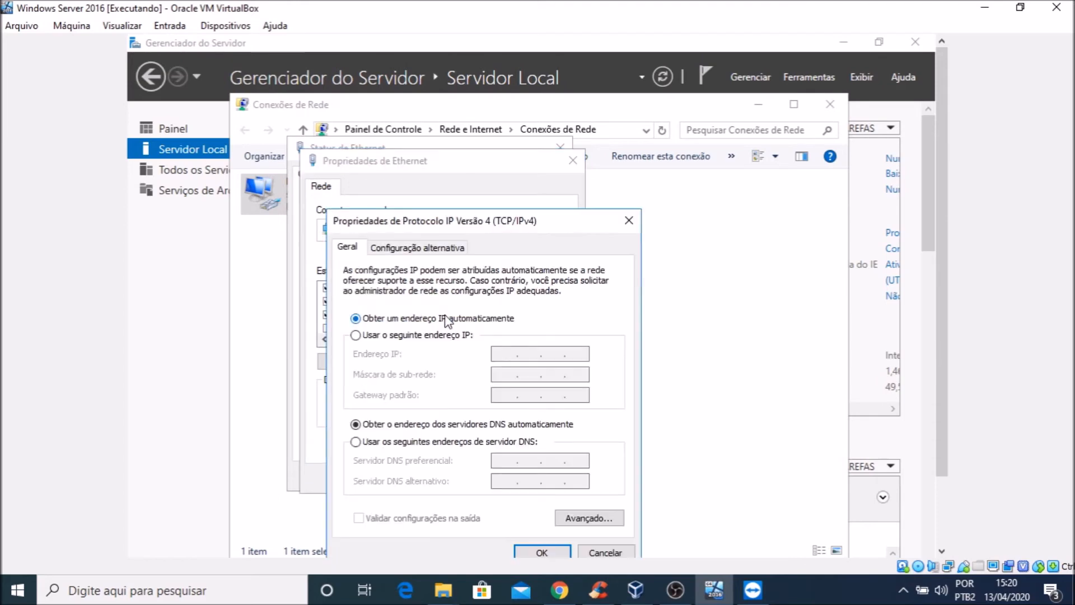
Assign the static IP address 192.168.0.2 with subnet mask 255.255.255.0 and default gateway 192.168.0.1.
{"action": "left_click_drag", "start_coordinate": [455, 220], "coordinate": [473, 177]}
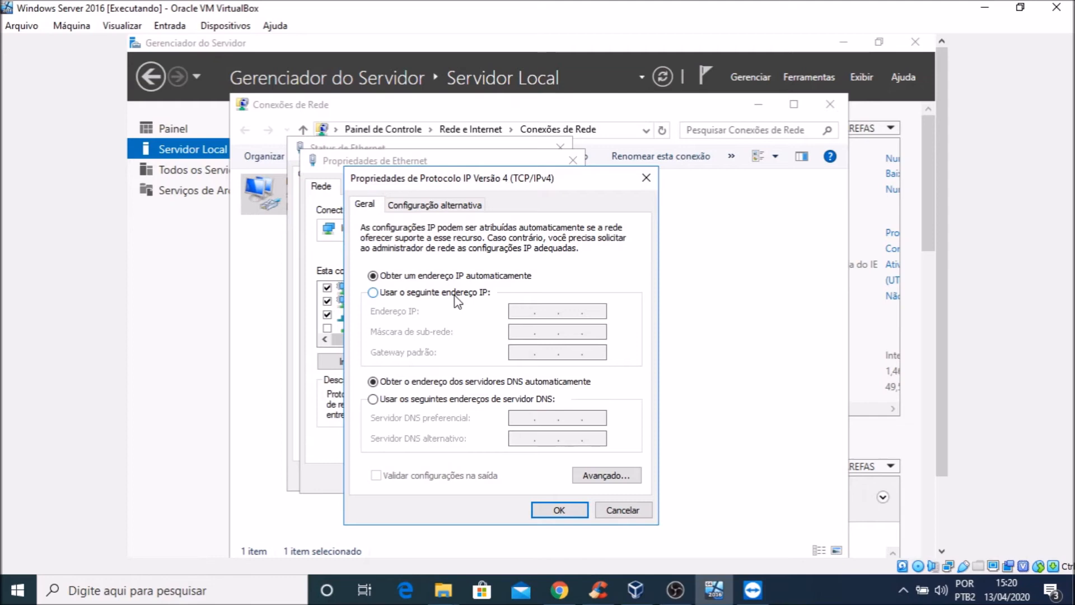
{"action": "left_click", "coordinate": [372, 293]}
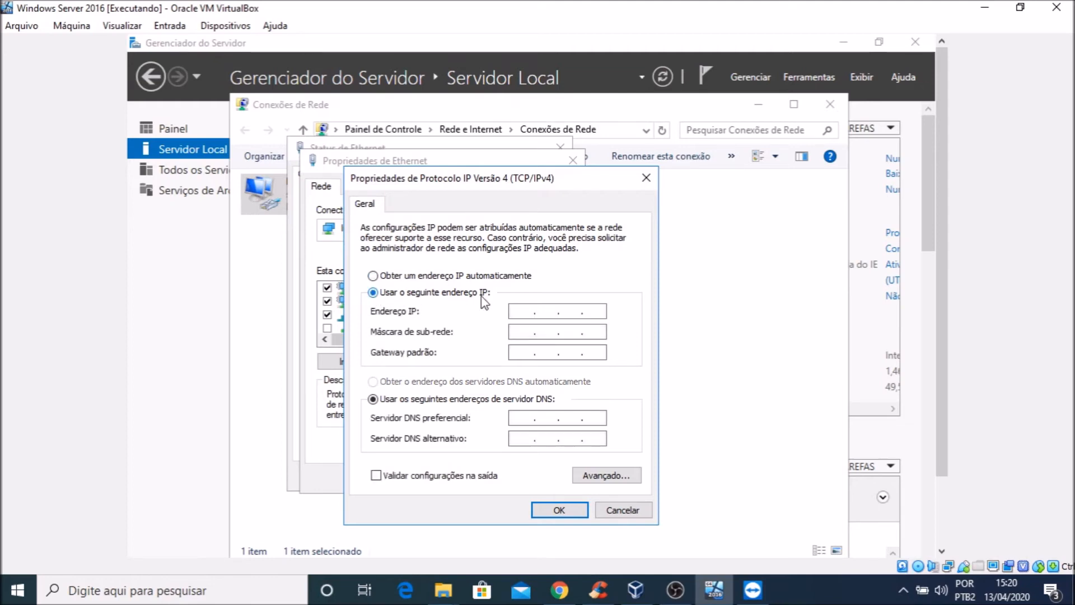
{"action": "left_click", "coordinate": [520, 311]}
{"action": "type", "text": "168.0.2"}
{"action": "key", "text": "Tab"}
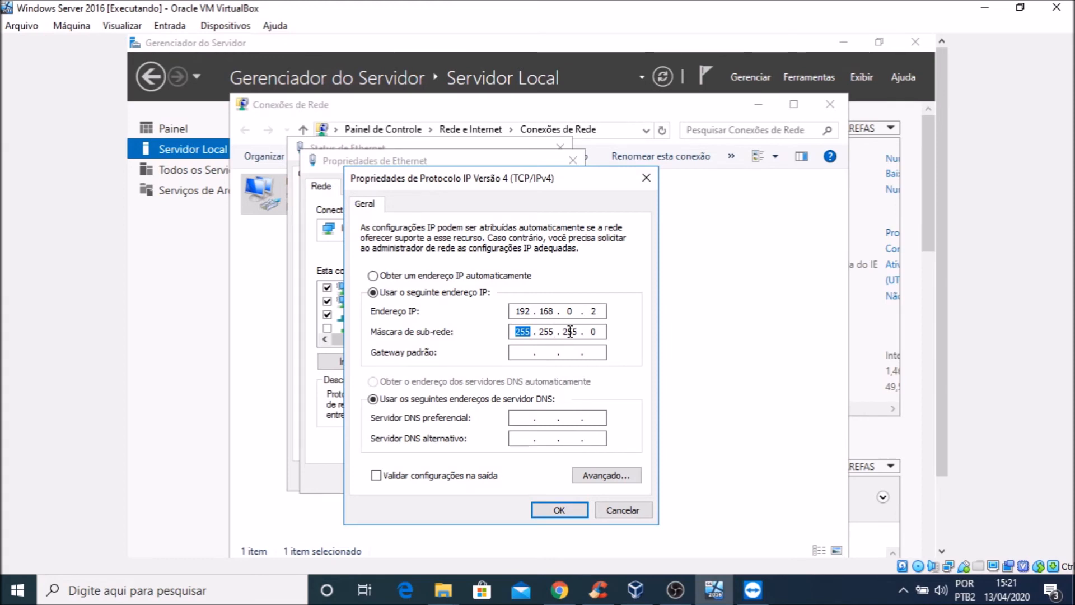
{"action": "left_click", "coordinate": [524, 353]}
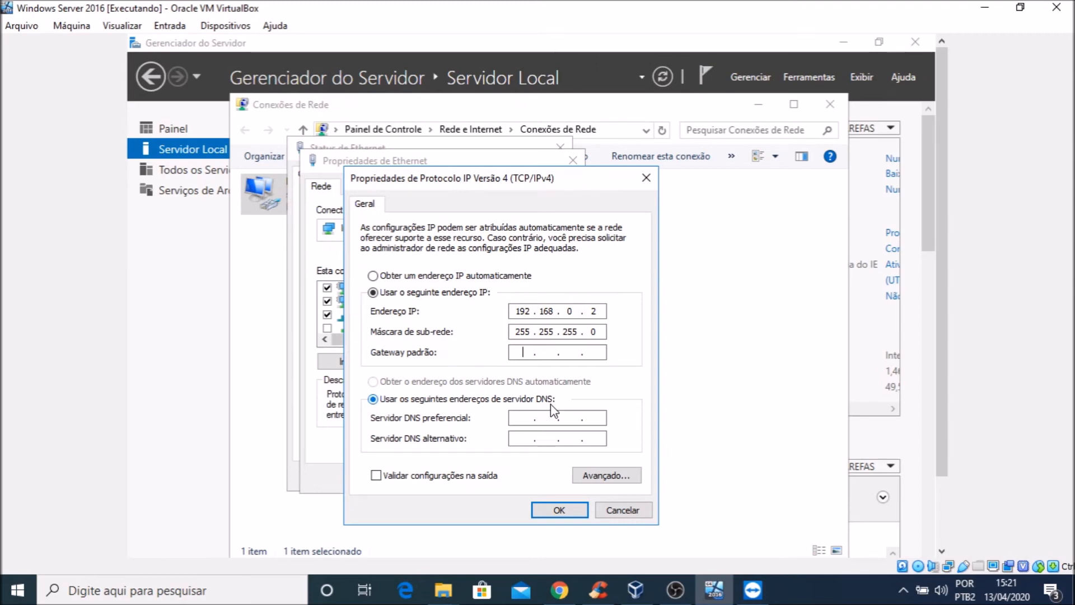
{"action": "type", "text": "192.168.0"}
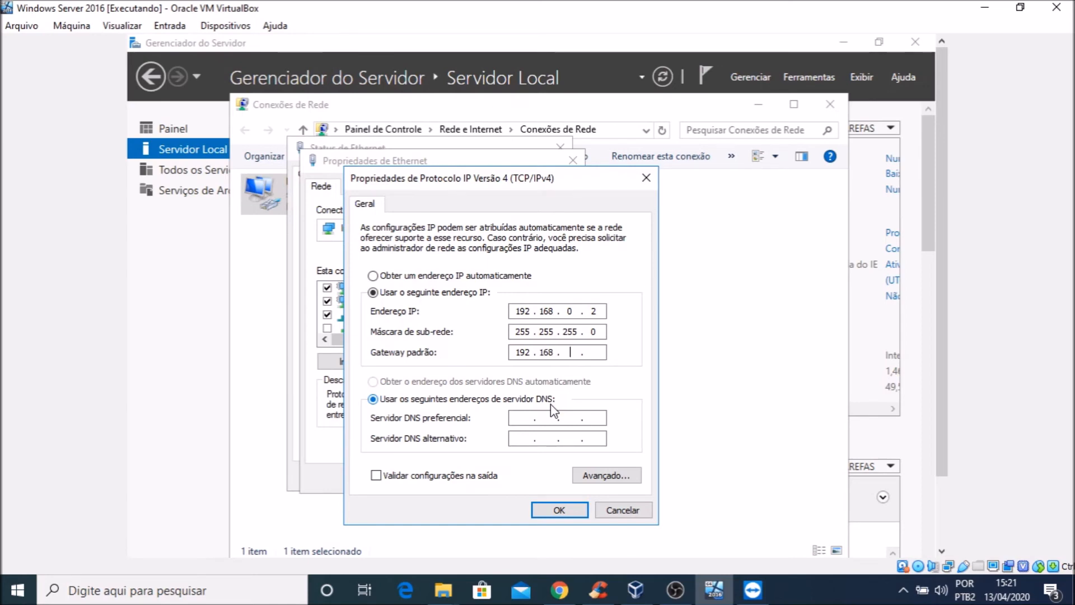
{"action": "type", "text": ".1"}
Set the preferred DNS server to 192.168.0.1 and the alternate to 8.8.8.8, and accept the IPv4 settings.
{"action": "left_click", "coordinate": [522, 418]}
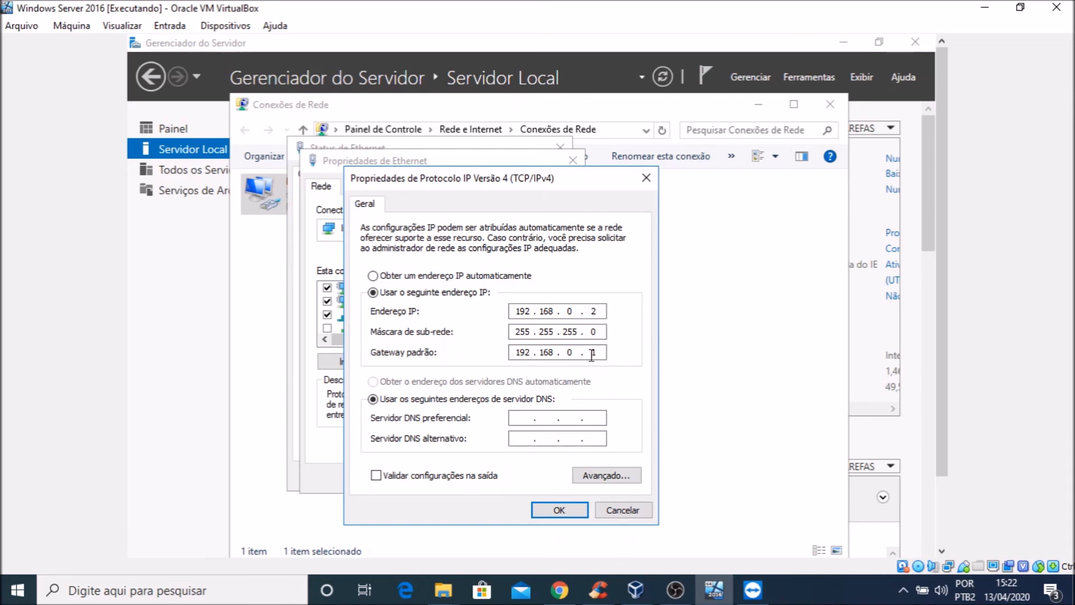
{"action": "type", "text": "192.168.0."}
{"action": "type", "text": "1"}
{"action": "type", "text": "0 . 1"}
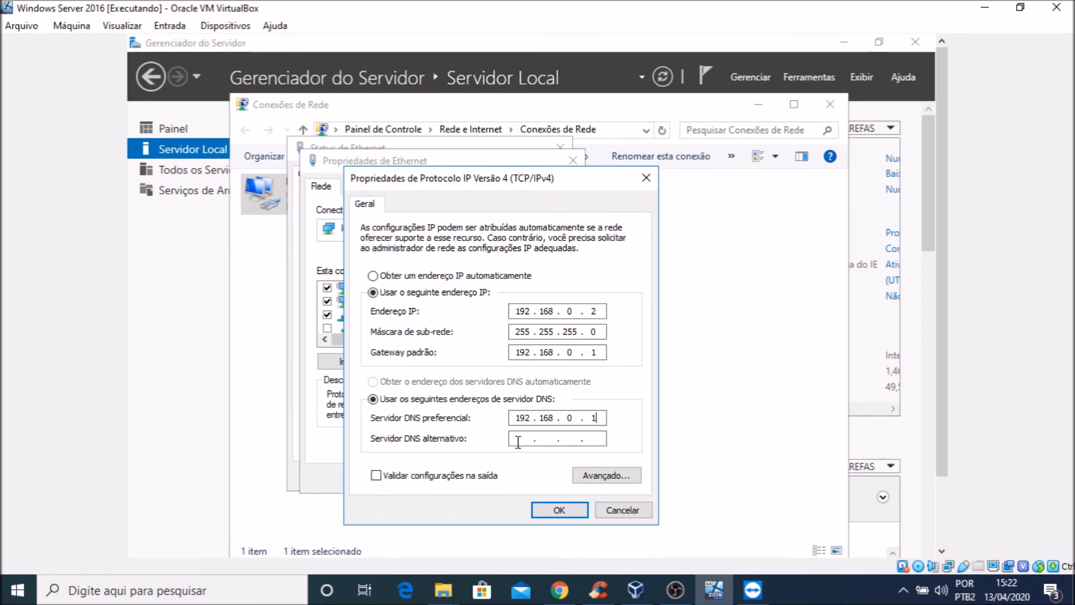
{"action": "left_click", "coordinate": [518, 439]}
{"action": "type", "text": "8 . 8 . 8 . 8"}
{"action": "left_click", "coordinate": [558, 517]}
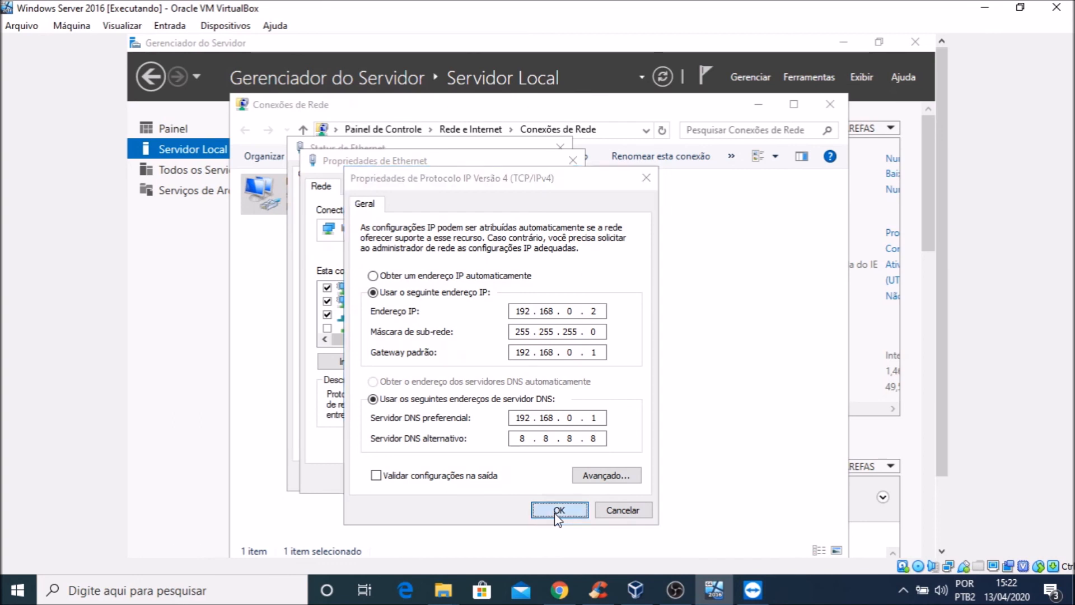
Close the Ethernet properties and status dialogs and the Conexões de Rede window.
{"action": "left_click", "coordinate": [476, 478]}
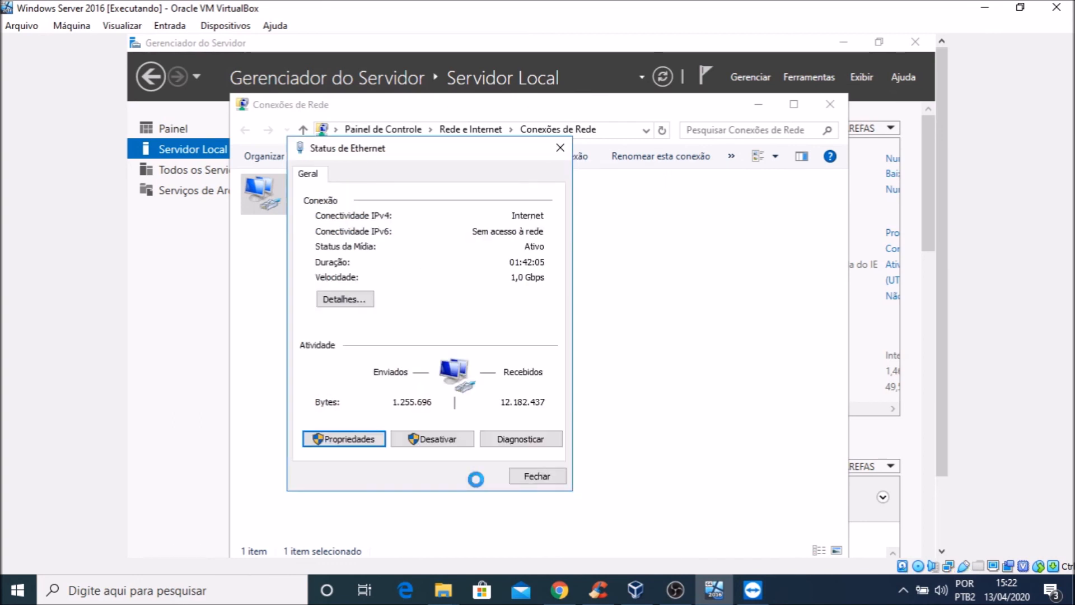
{"action": "left_click", "coordinate": [535, 476]}
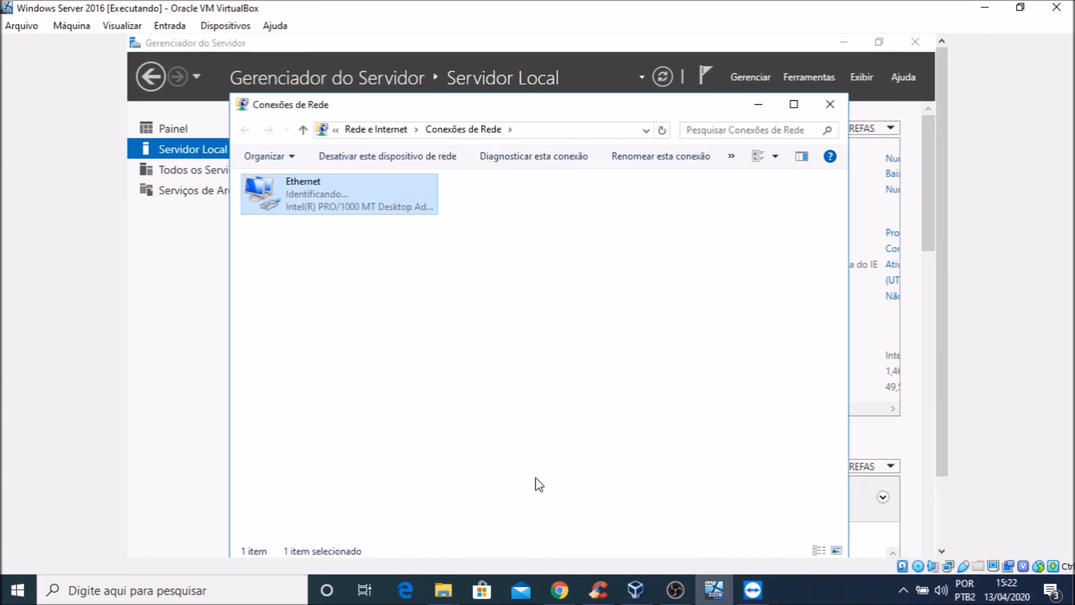
{"action": "left_click", "coordinate": [830, 111]}
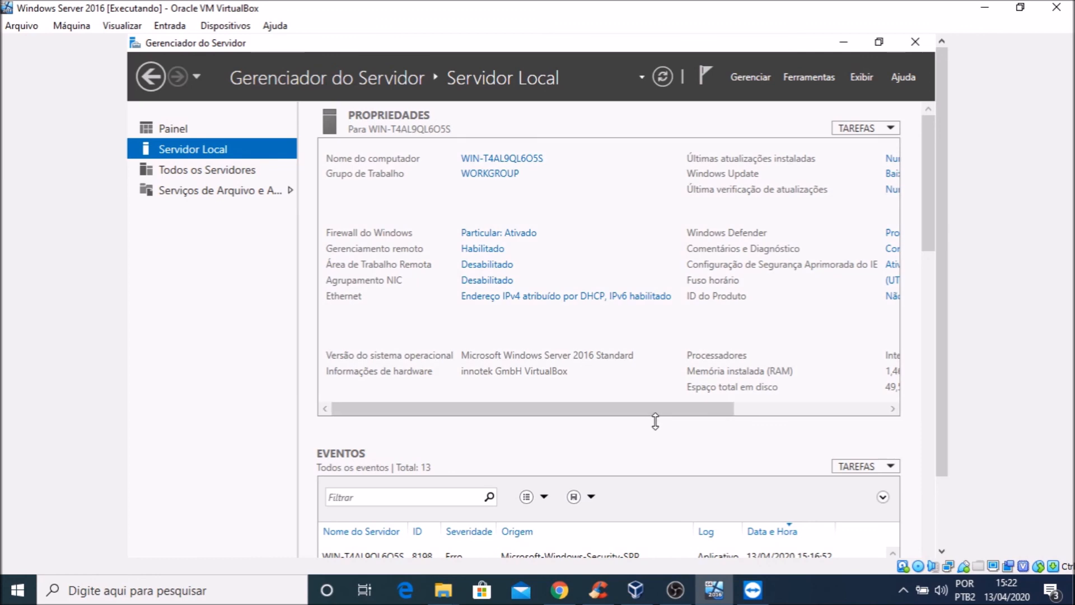
Examine the rest of the Servidor Local properties, including the update, Windows Defender, IE enhanced security and time zone settings.
{"action": "left_click_drag", "start_coordinate": [638, 410], "coordinate": [815, 387]}
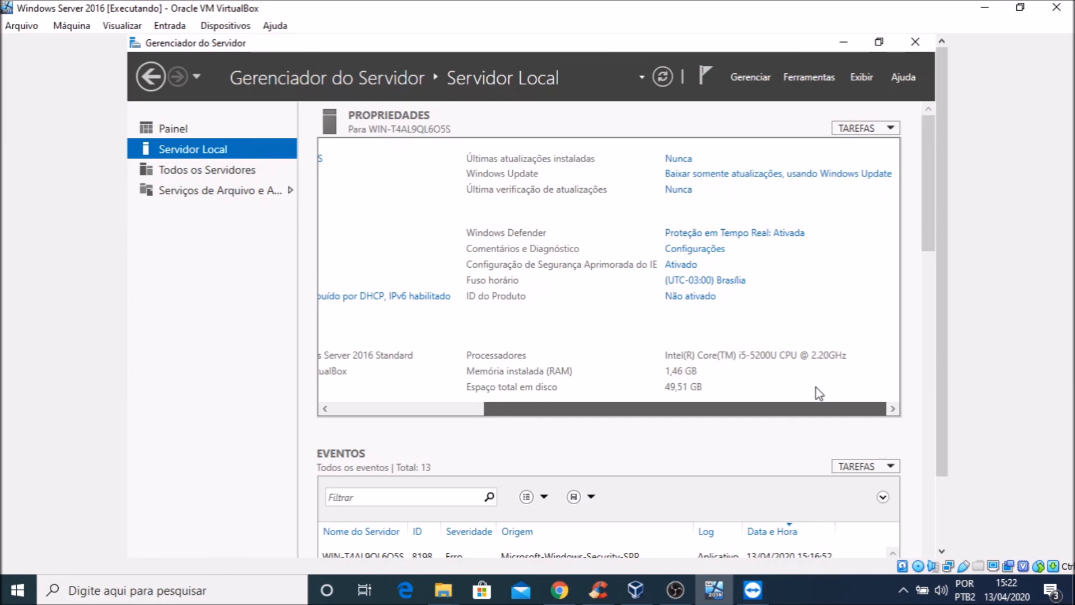
{"action": "left_click_drag", "start_coordinate": [815, 387], "coordinate": [459, 404]}
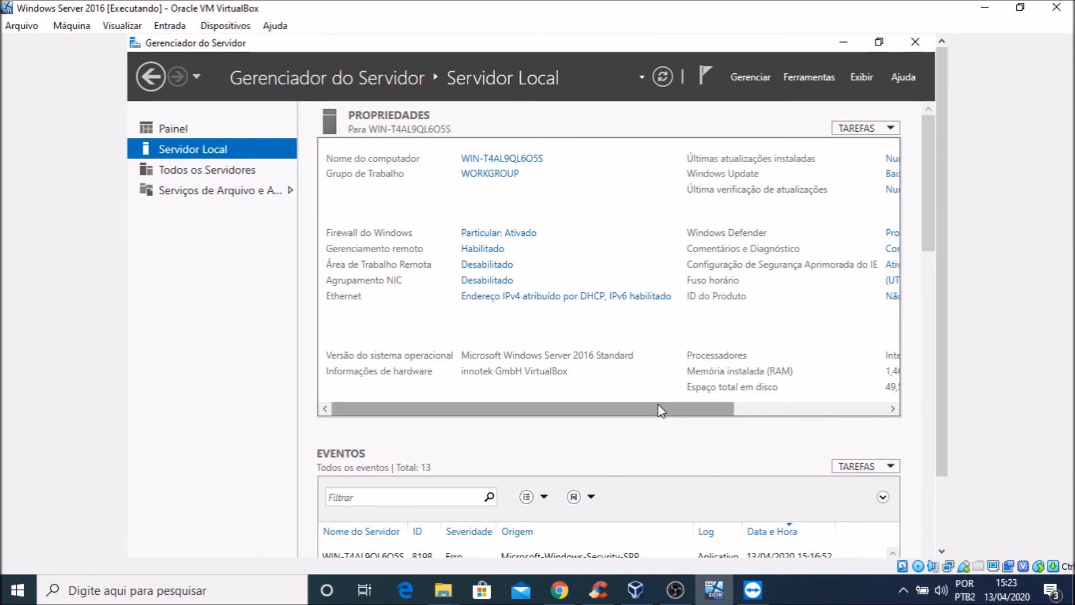
{"action": "left_click", "coordinate": [825, 407]}
{"action": "left_click", "coordinate": [826, 407]}
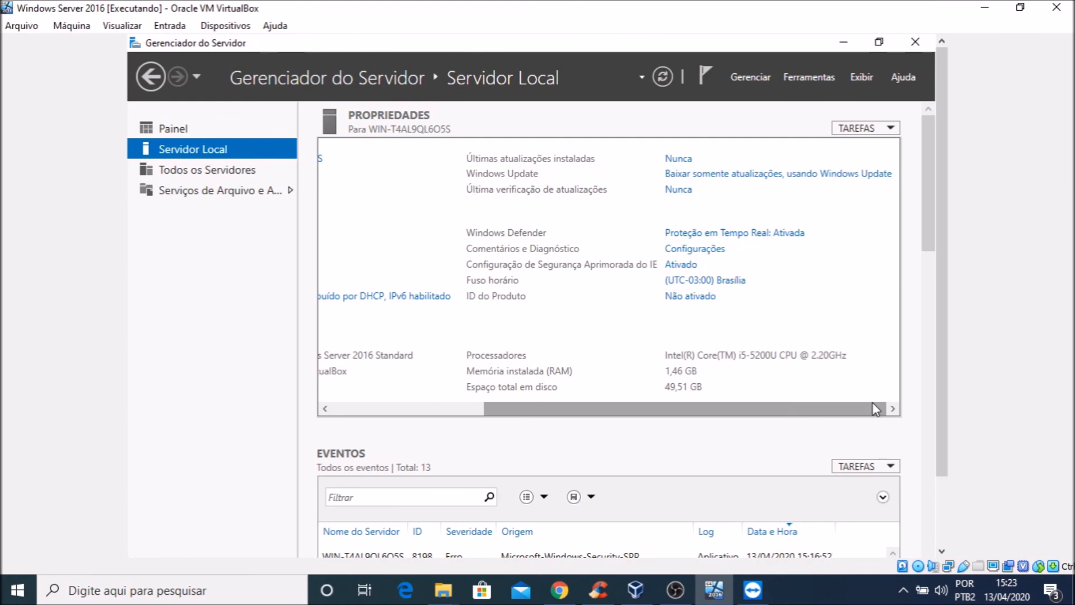